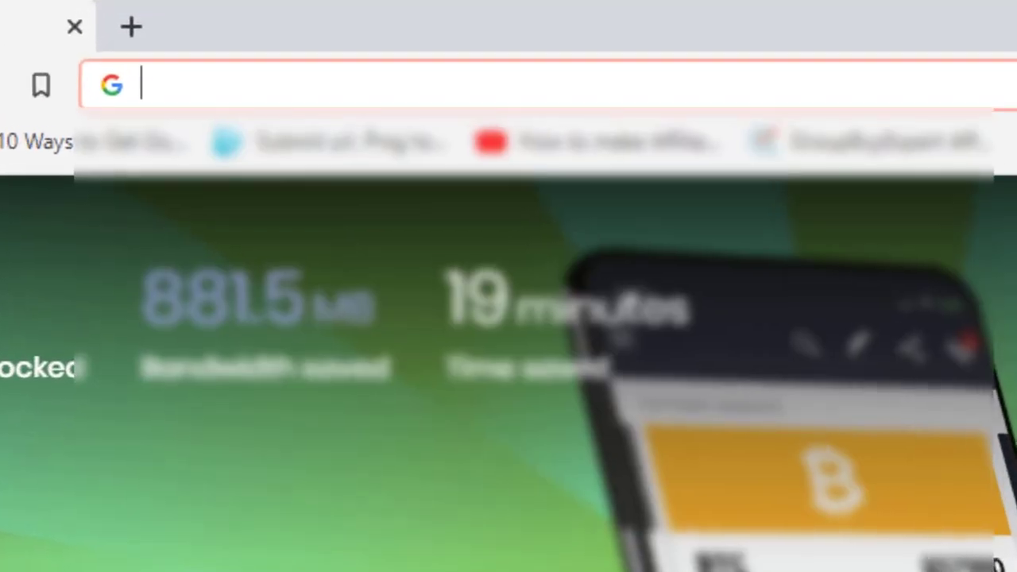
- Open howztuff.com and go to the 16 Jul 2021 Bitcoin support and resistance article
text(howztuff.com)
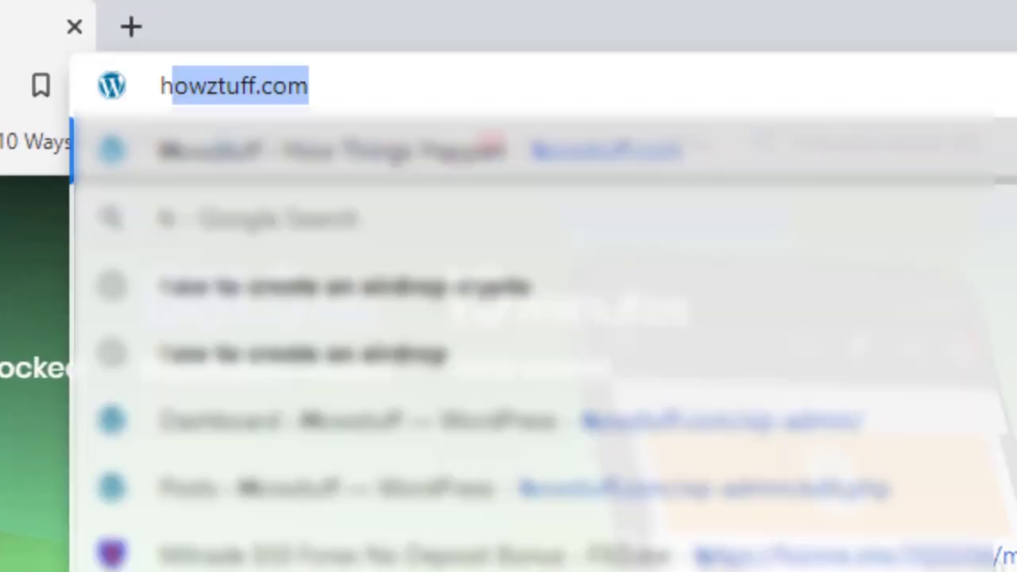
key(Return)
middle_click(819, 540)
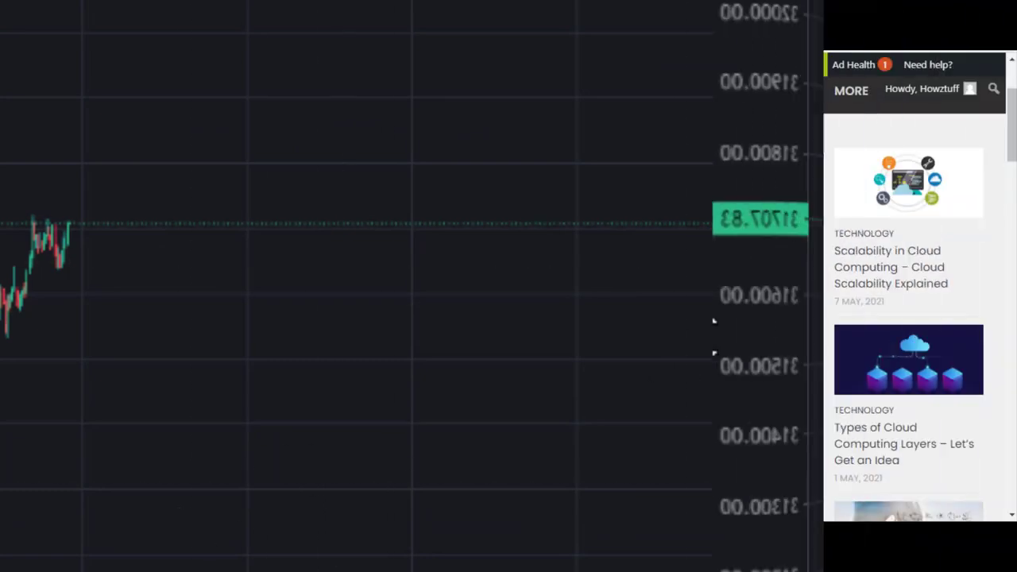
- Locate the Pivot Point row in the support and resistance table and select its price, 32,030.97
scroll(808, 309, down, 3)
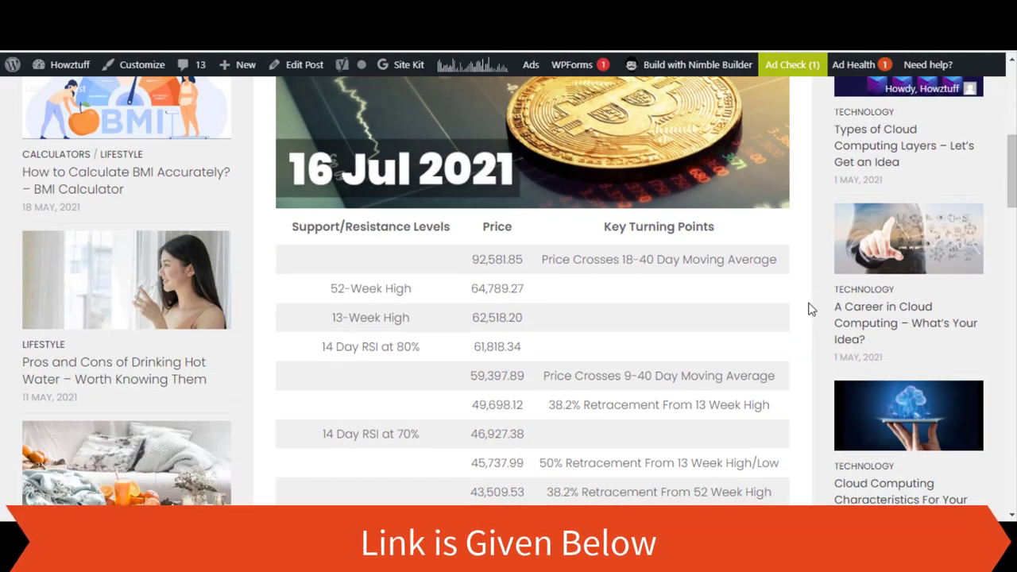
scroll(808, 308, down, 8)
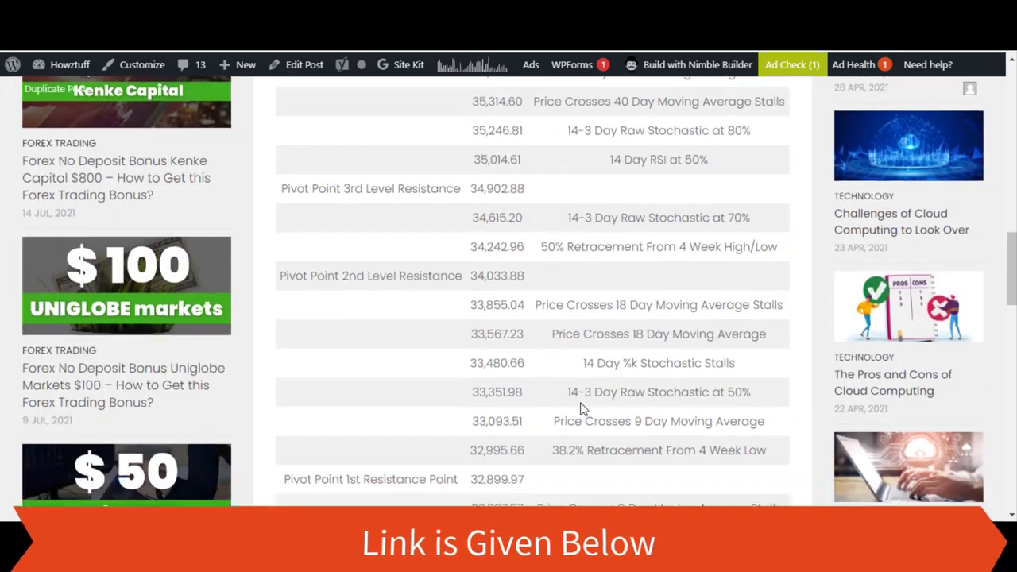
scroll(572, 381, down, 4)
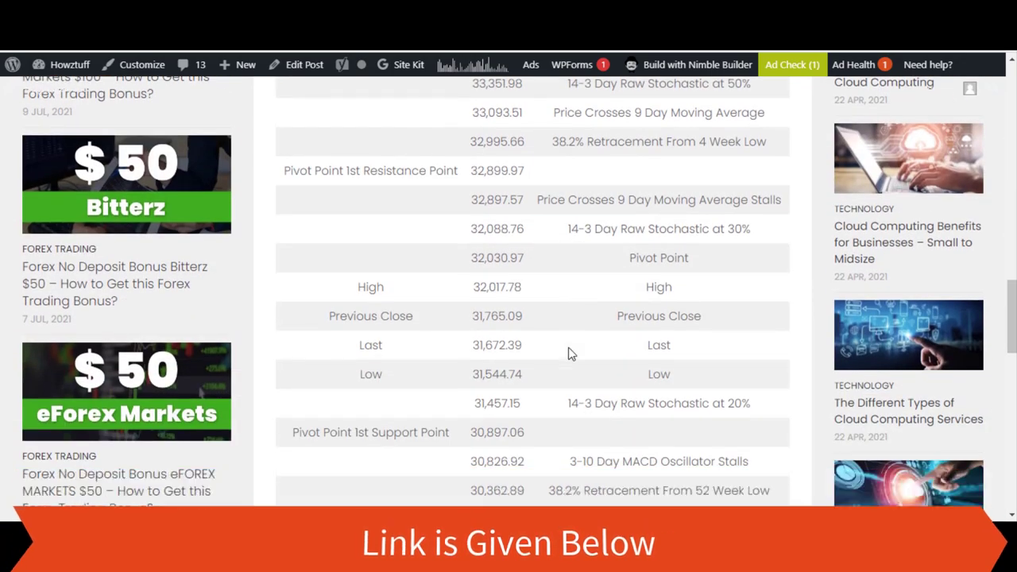
scroll(569, 353, down, 1)
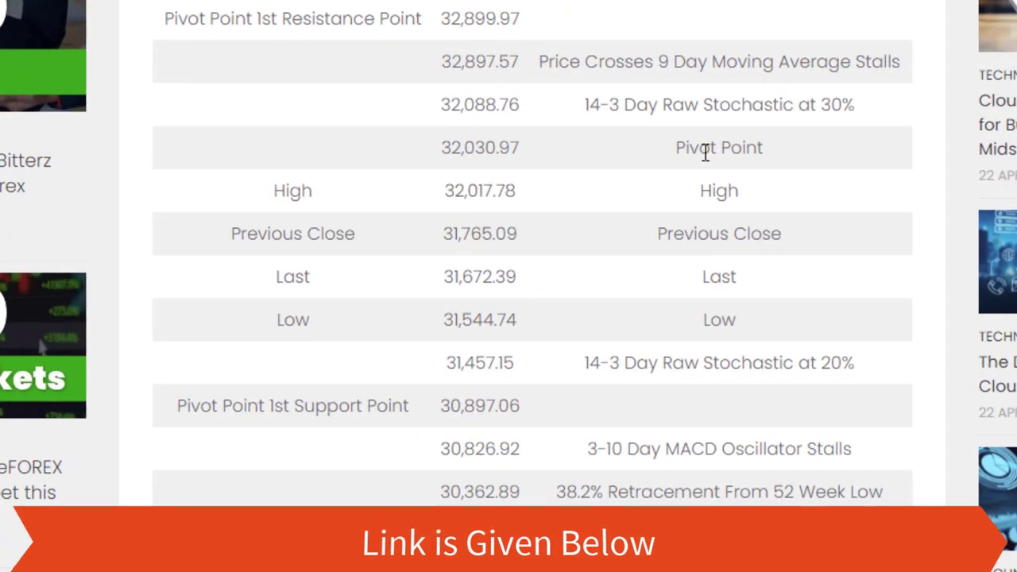
drag(676, 149, 764, 148)
click(441, 151)
drag(435, 151, 522, 146)
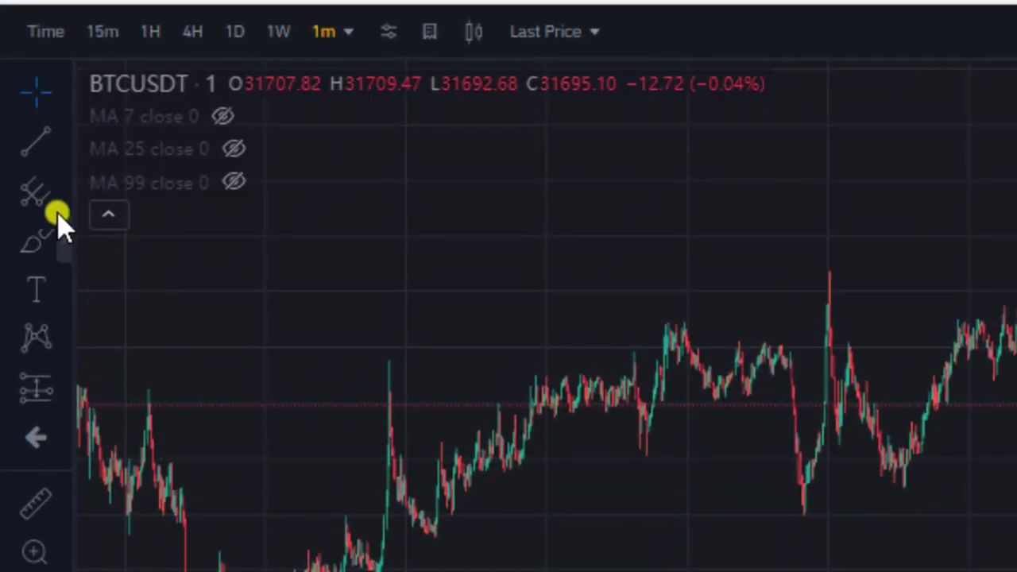
- Draw a yellow dashed horizontal line on the BTCUSDT chart and set its price coordinate to 32030.97
click(65, 144)
click(194, 310)
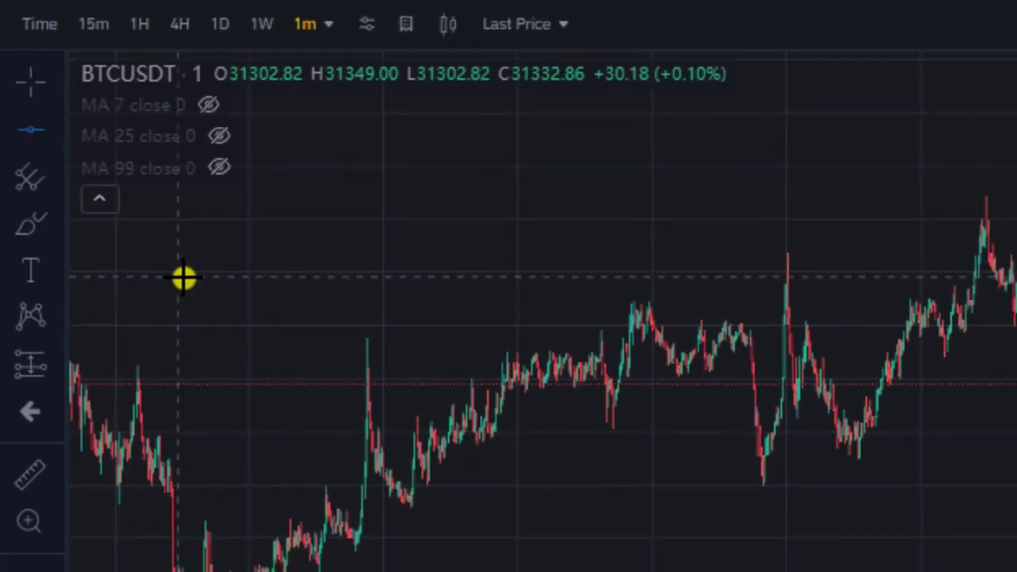
click(182, 277)
click(83, 355)
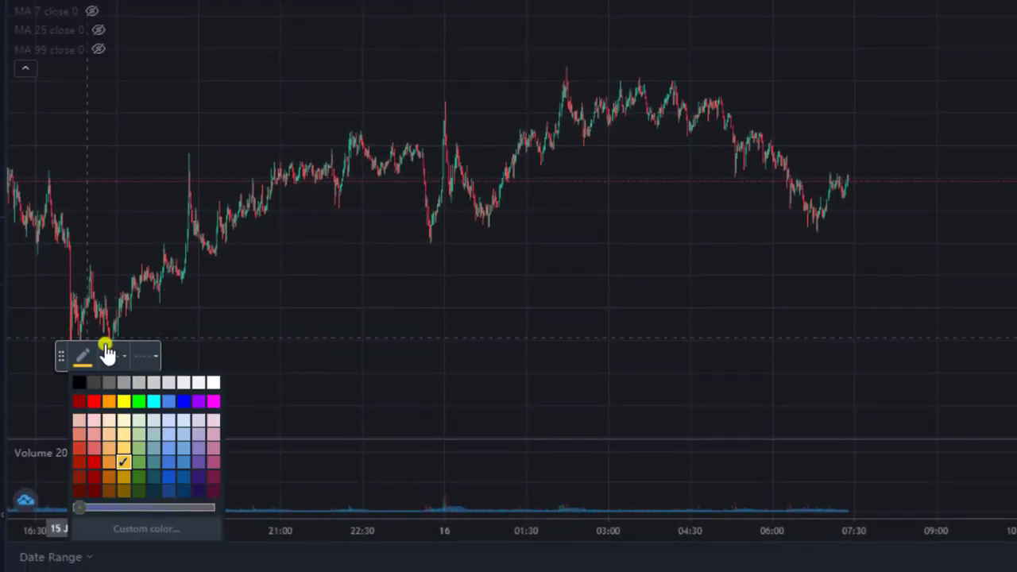
click(107, 353)
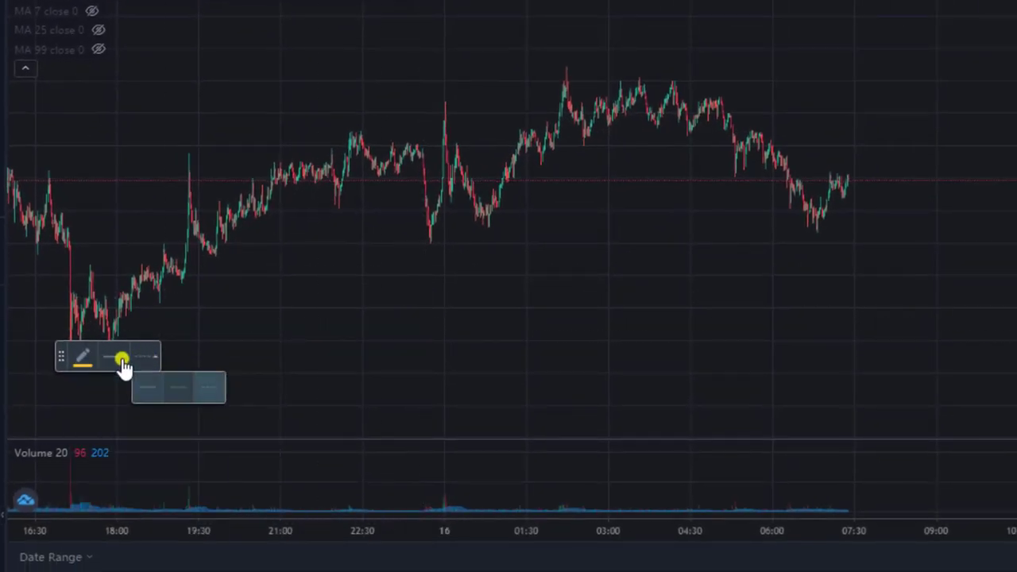
click(565, 300)
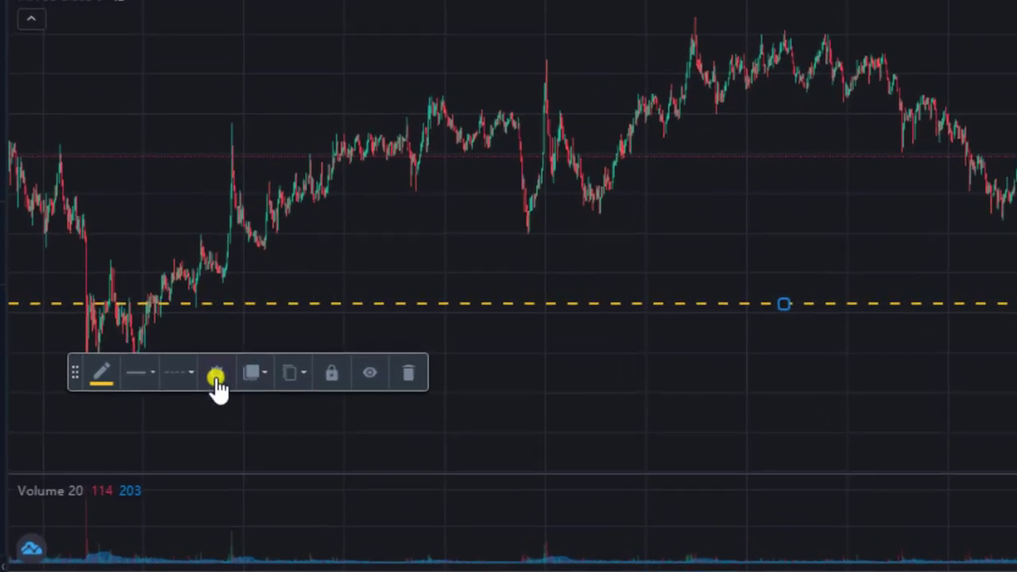
click(216, 378)
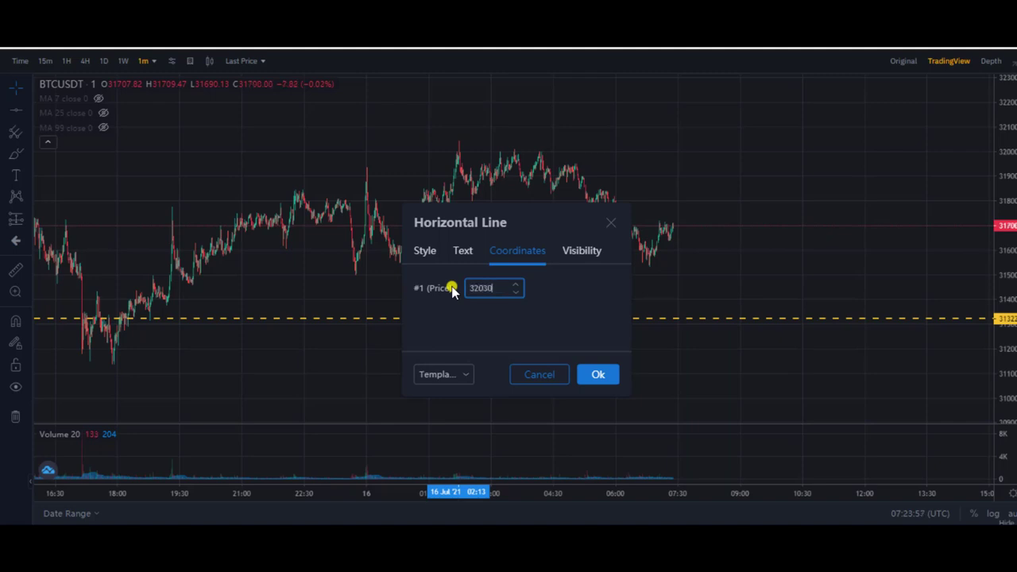
text(32030.97)
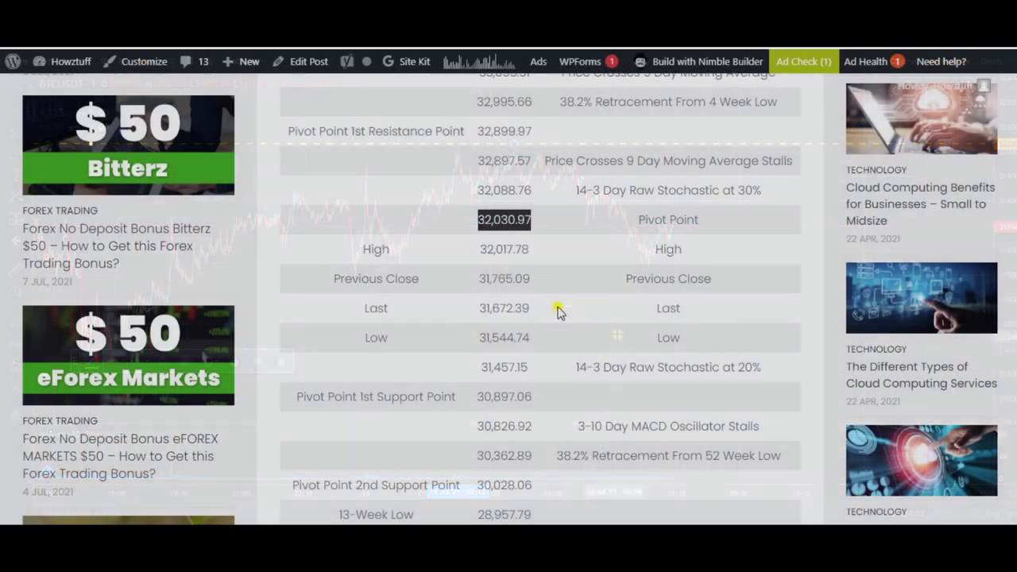
- Copy the price 31,457.15 from the 14-3 Day Raw Stochastic at 20% row of the levels table
drag(480, 249, 528, 250)
drag(476, 280, 523, 278)
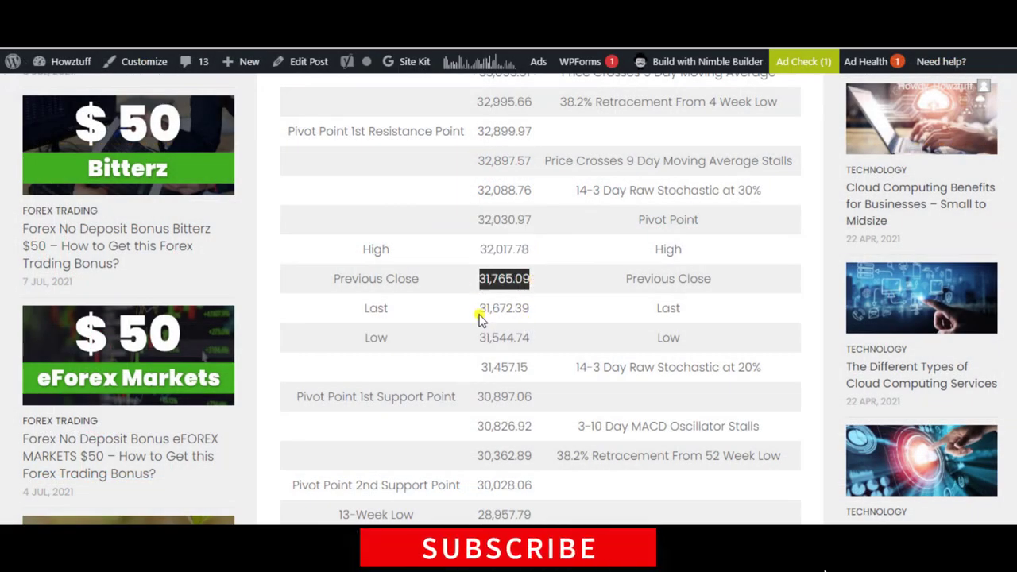
triple_click(580, 367)
drag(479, 367, 534, 374)
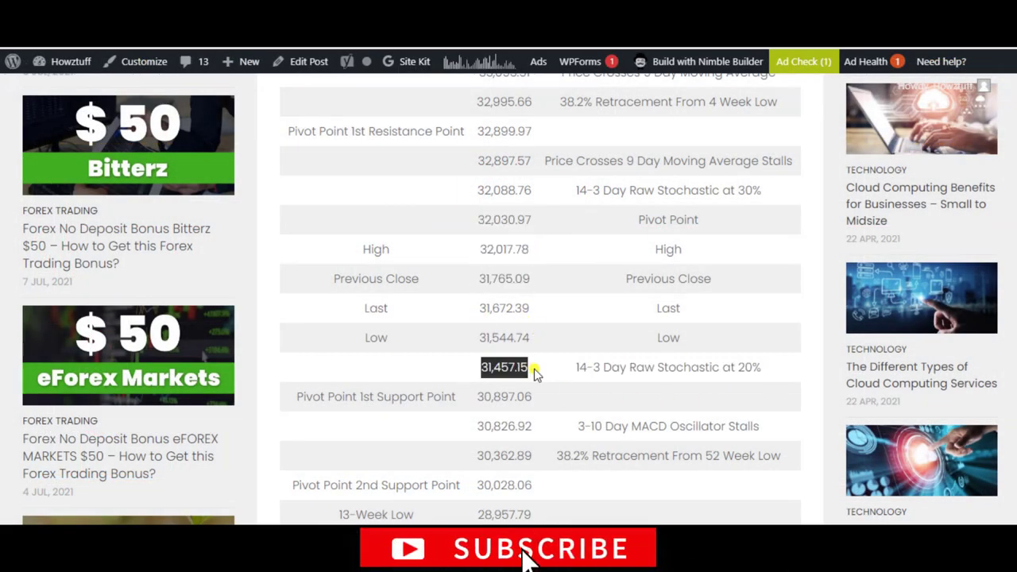
right_click(524, 368)
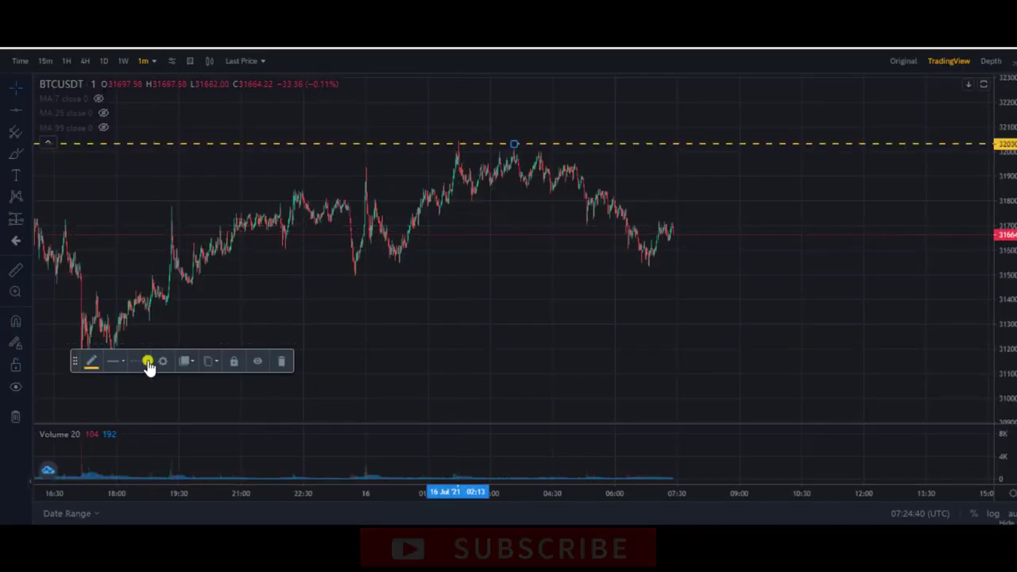
- Add a second dashed horizontal line to the BTCUSDT chart and set its price coordinate to 31457.15
click(545, 341)
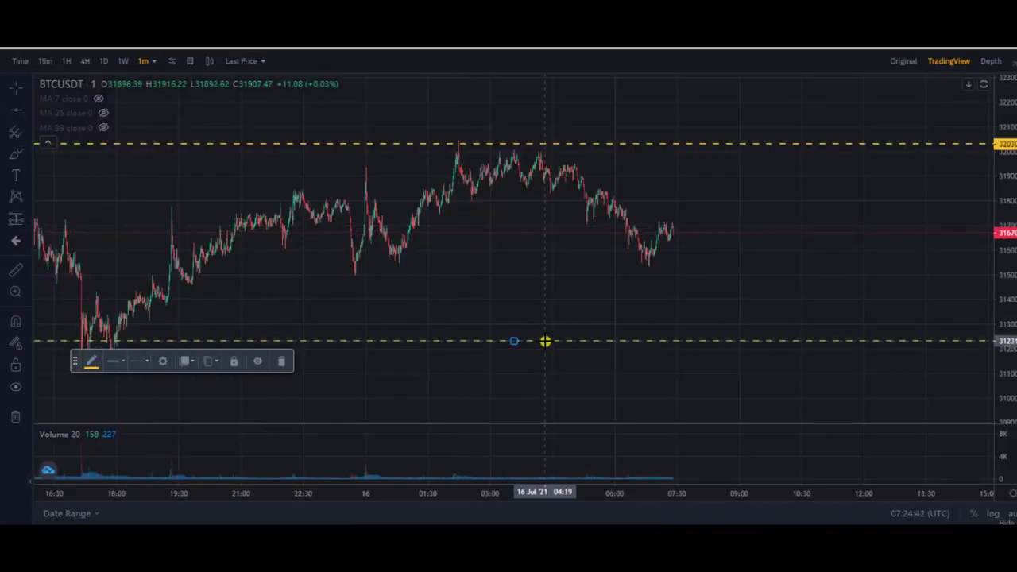
click(169, 362)
click(468, 287)
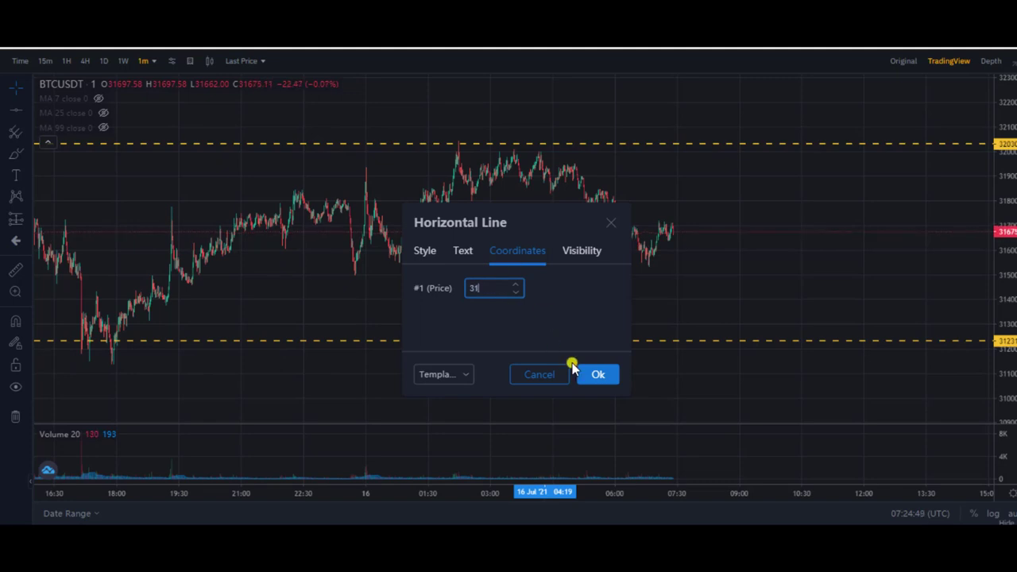
click(614, 374)
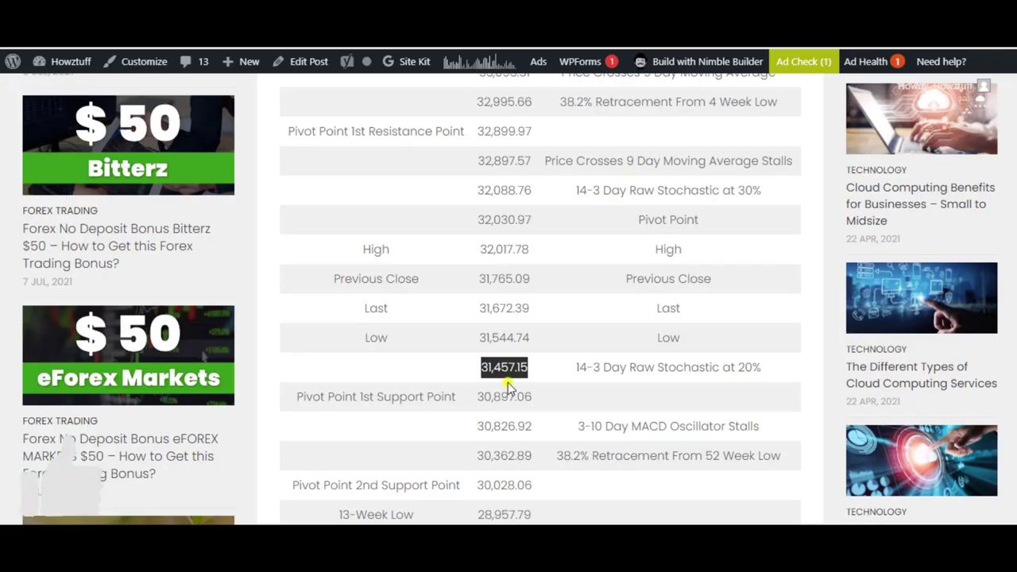
- Copy the Pivot Point 1st Support Point price and add a horizontal line to the chart at 30897.06
triple_click(475, 394)
click(497, 393)
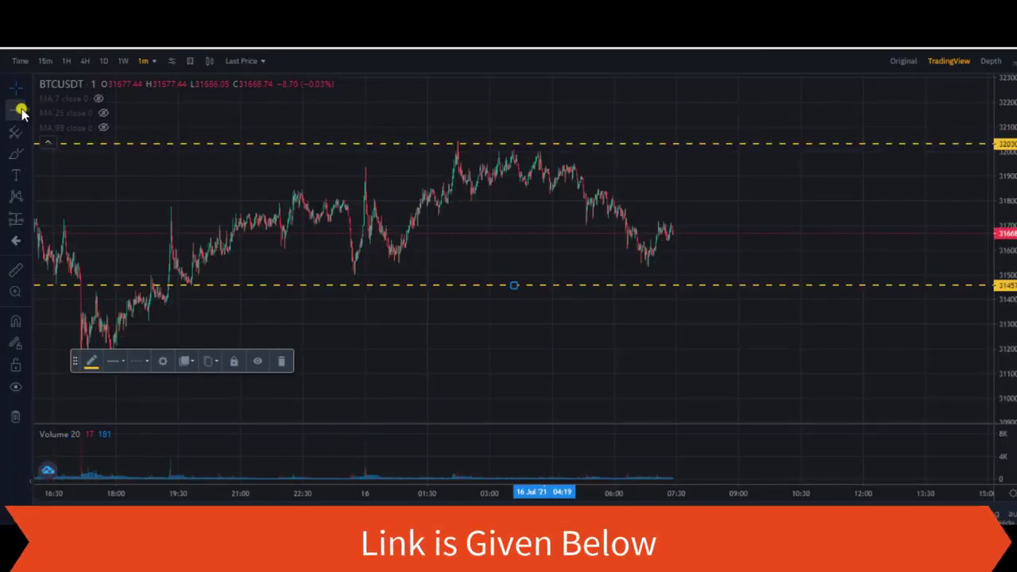
click(557, 346)
click(161, 361)
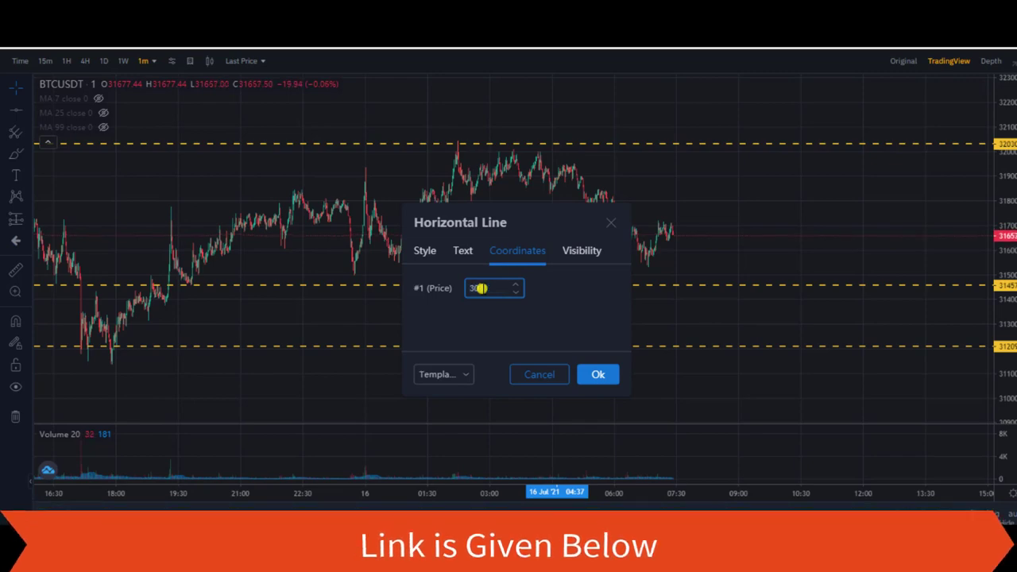
click(597, 374)
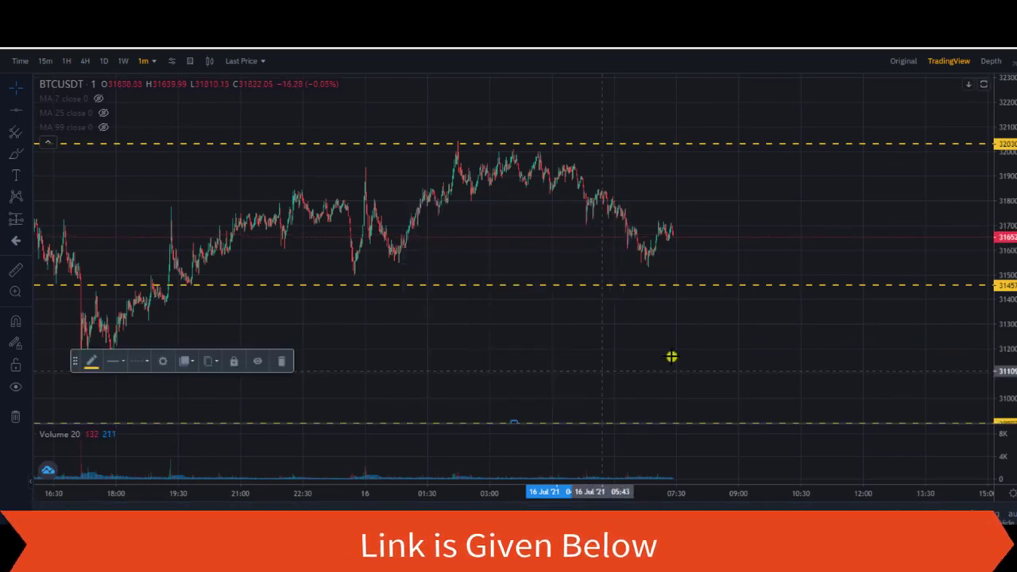
- Switch the BTCUSDT chart to the 15-minute timeframe and fit the three horizontal levels in view
scroll(647, 339, down, 5)
scroll(648, 339, up, 4)
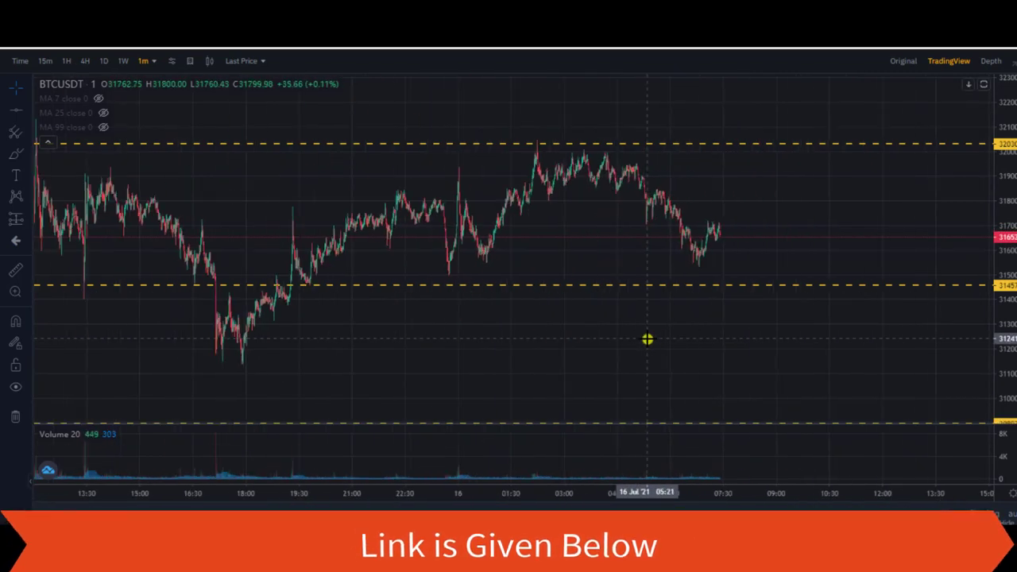
click(48, 62)
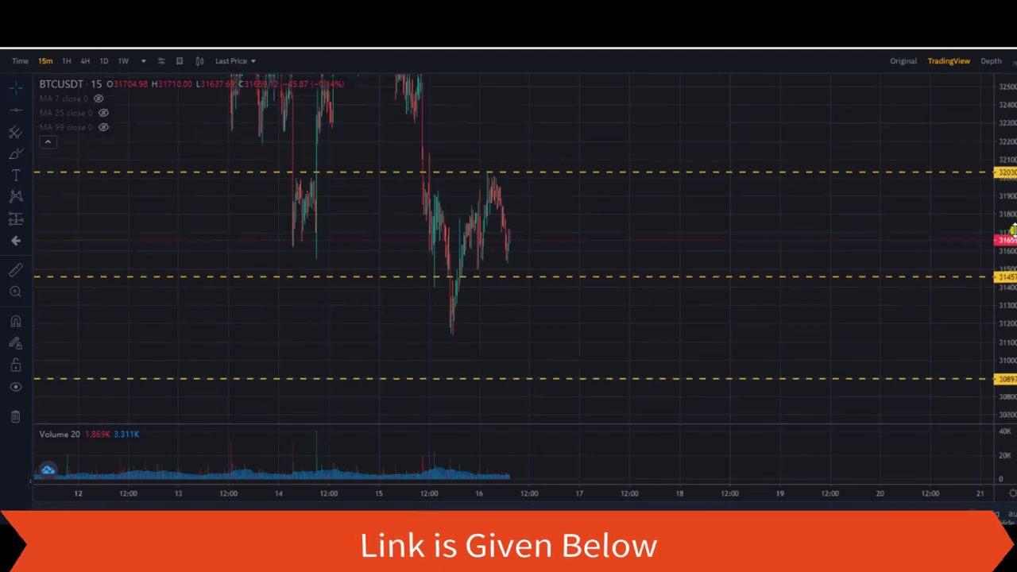
scroll(1009, 230, down, 5)
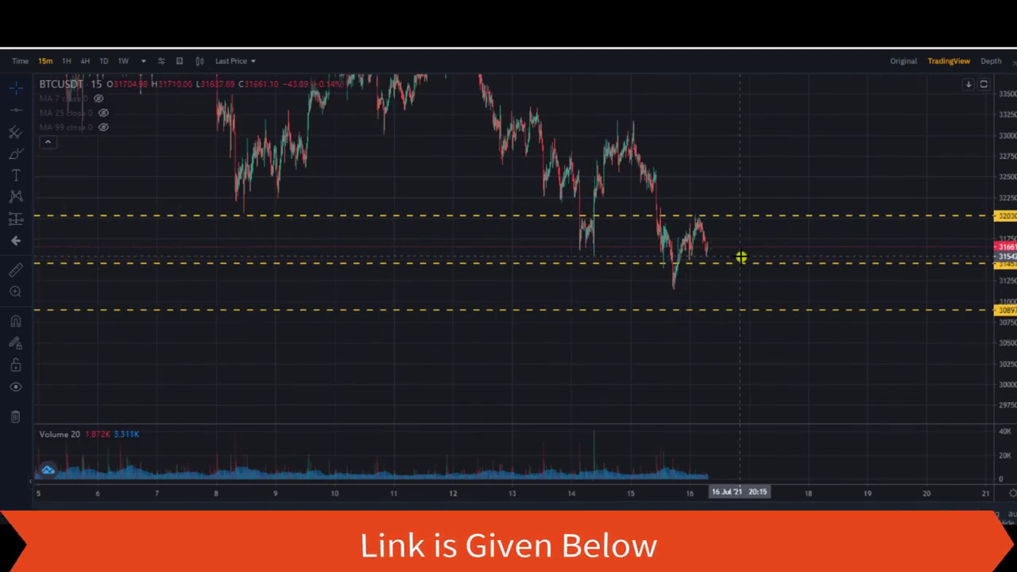
scroll(765, 261, up, 3)
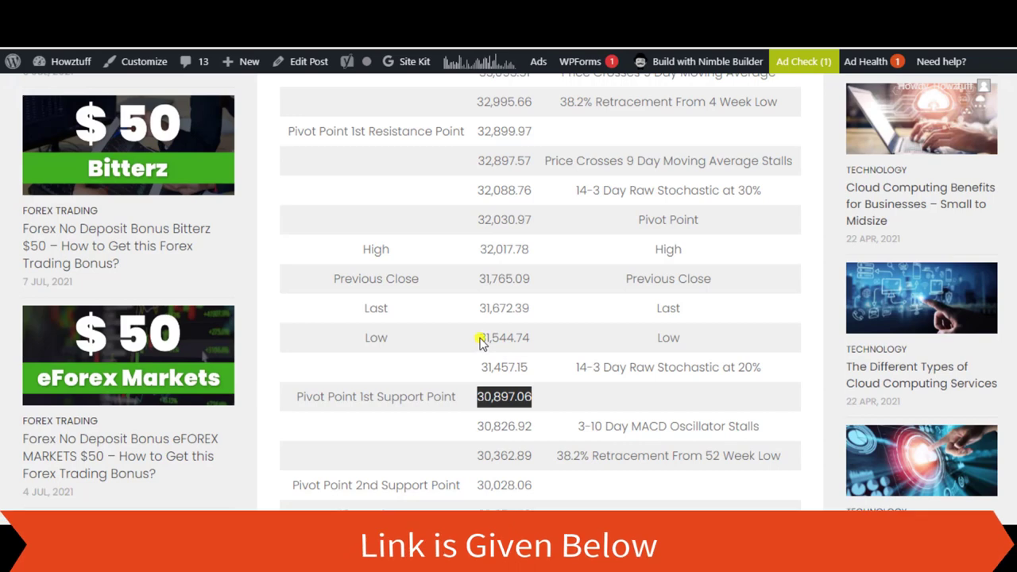
- Copy the Low price from the levels table and add a horizontal line to the chart at 31544.74
drag(479, 340, 534, 342)
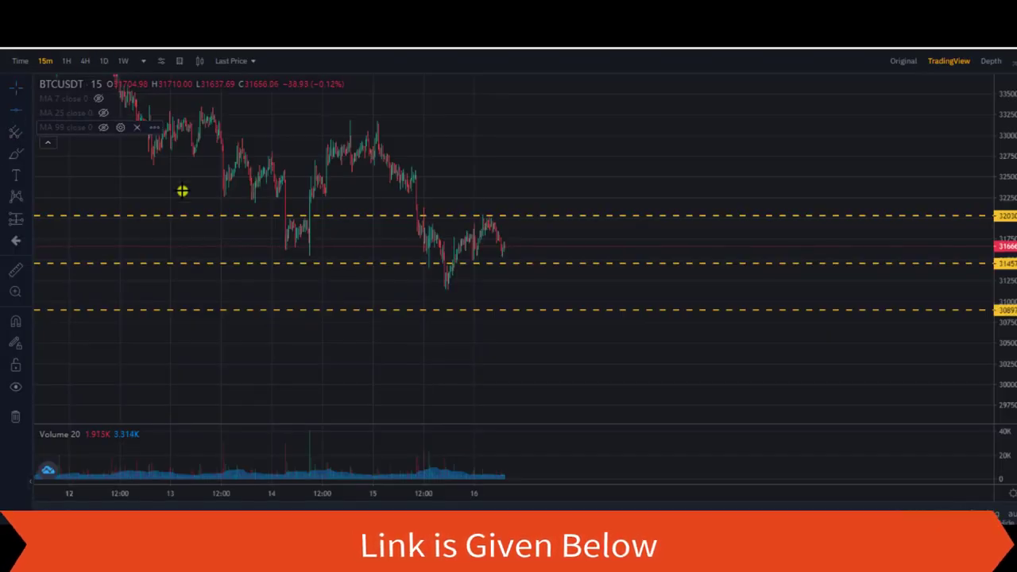
click(633, 341)
click(160, 362)
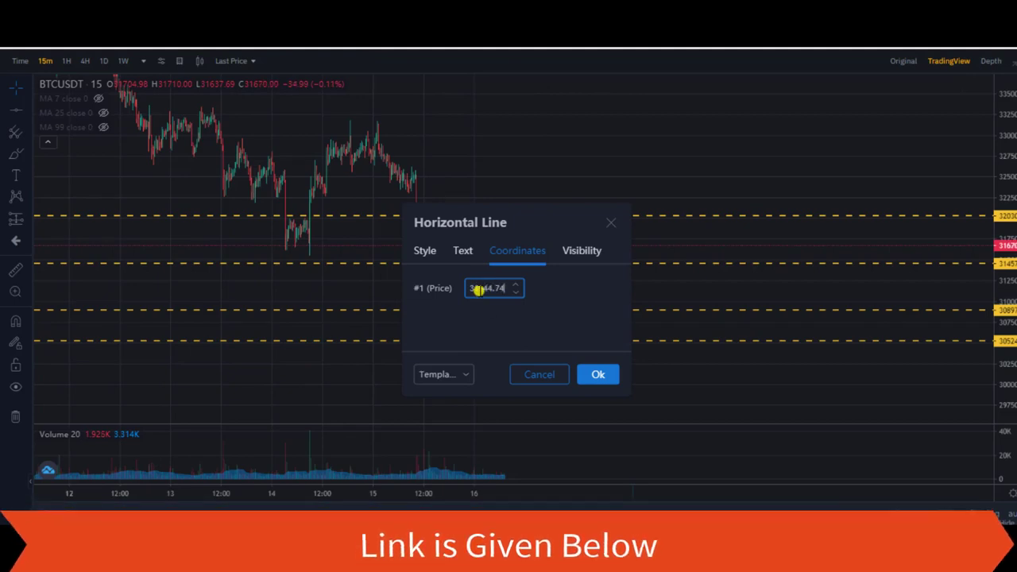
click(597, 374)
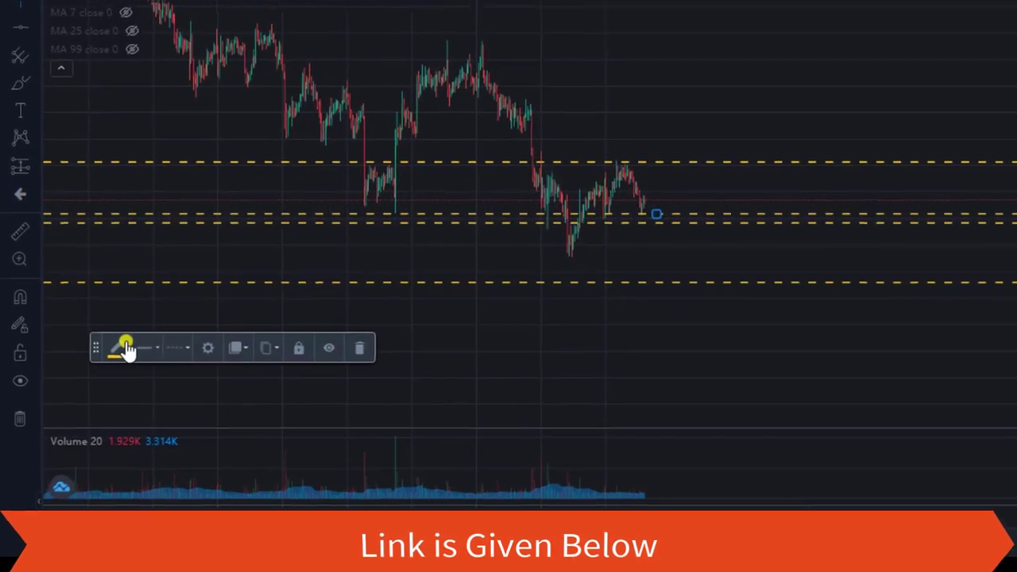
- Change the colour of the 31544.74 horizontal line to cyan
click(94, 363)
click(205, 388)
click(756, 271)
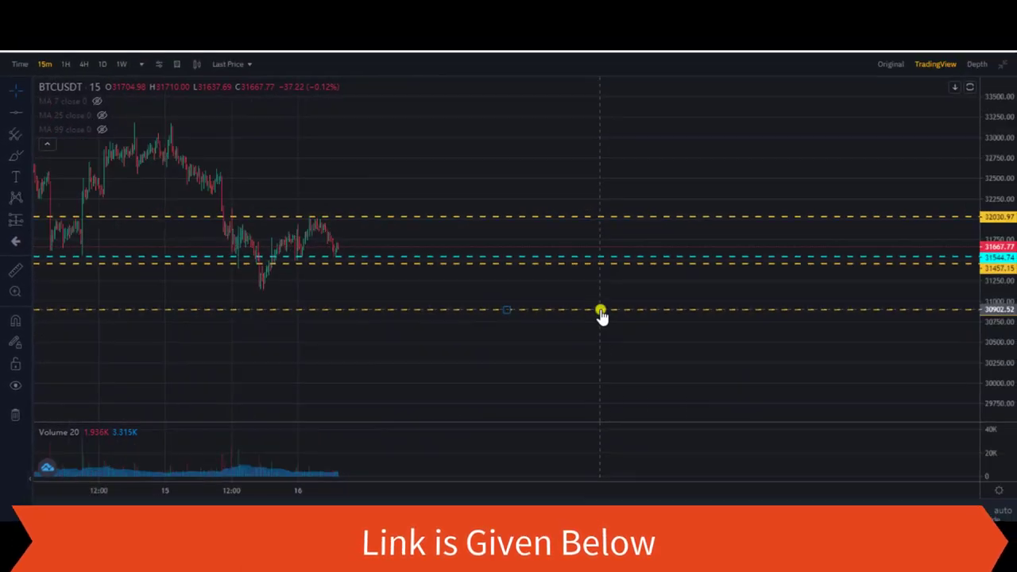
- Place another horizontal line below the 30897.06 level and set its price coordinate to 31544.74
scroll(611, 315, down, 2)
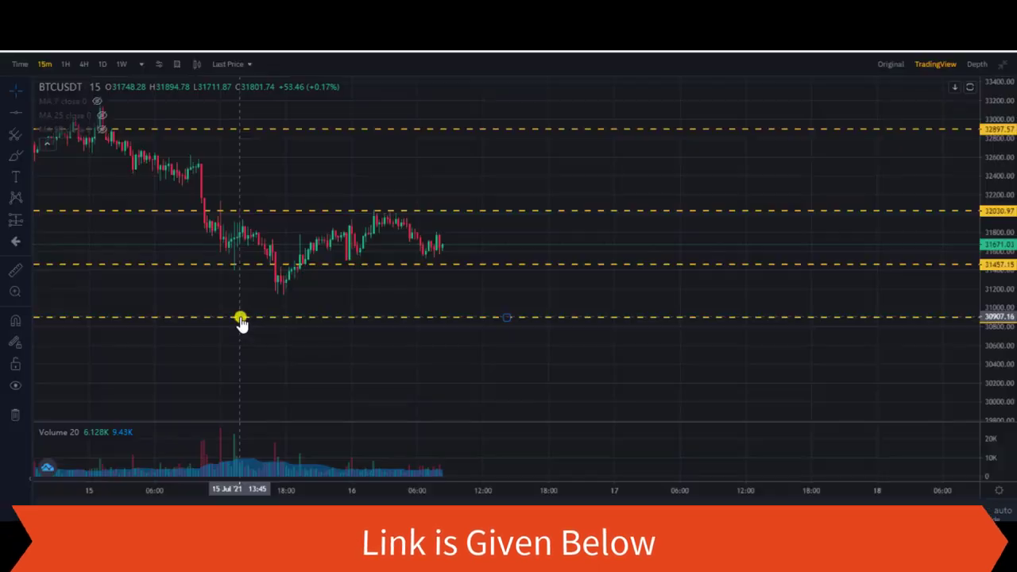
click(242, 318)
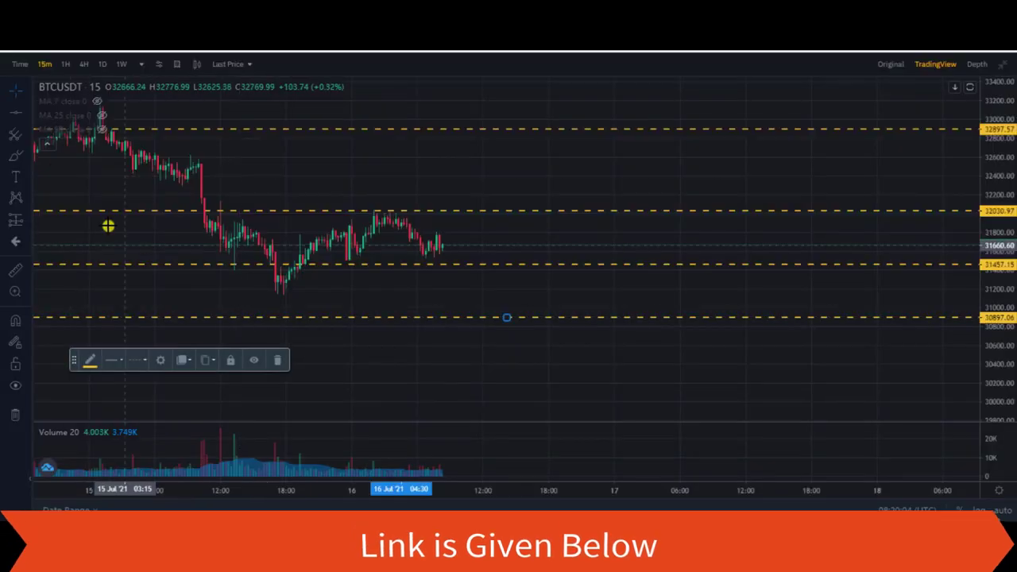
click(16, 116)
click(515, 370)
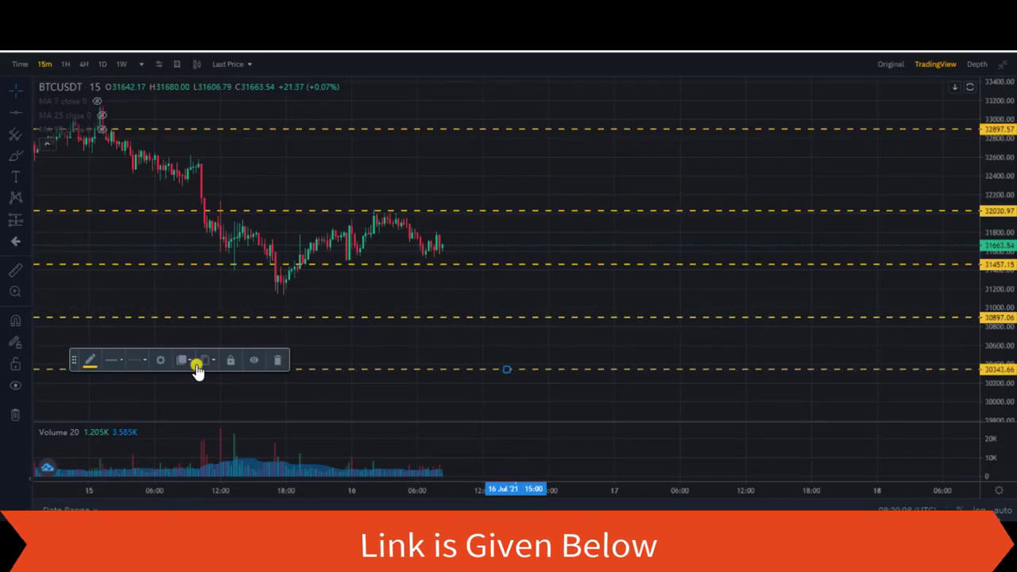
click(165, 360)
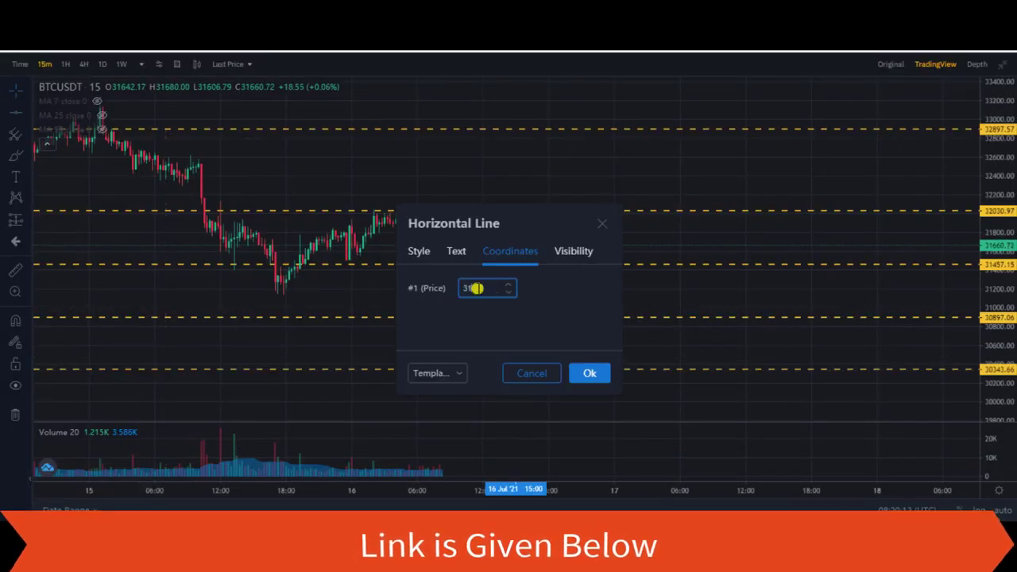
click(587, 373)
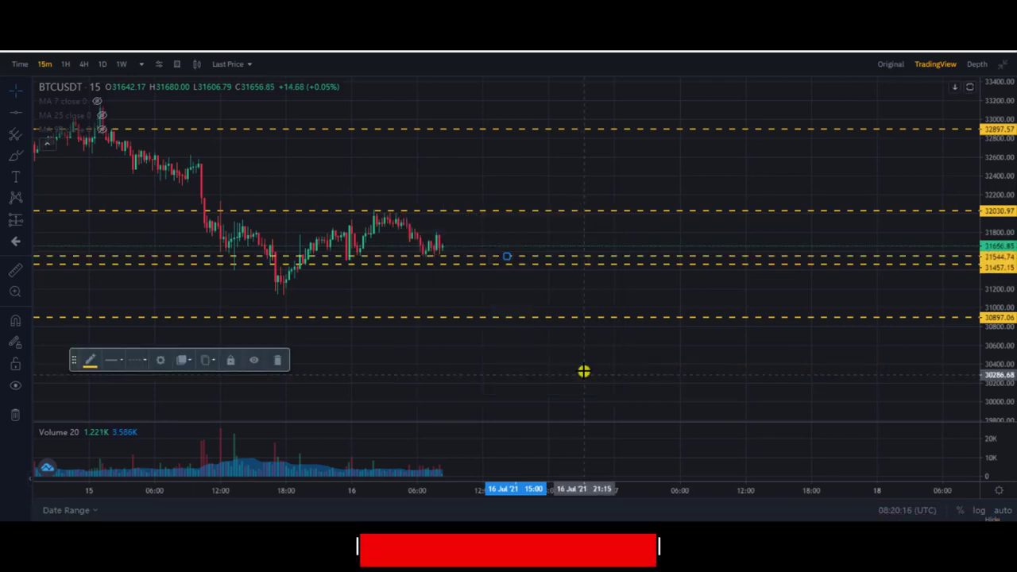
- Switch the BTCUSDT chart from the 15-minute to the 1-minute interval
scroll(609, 253, down, 2)
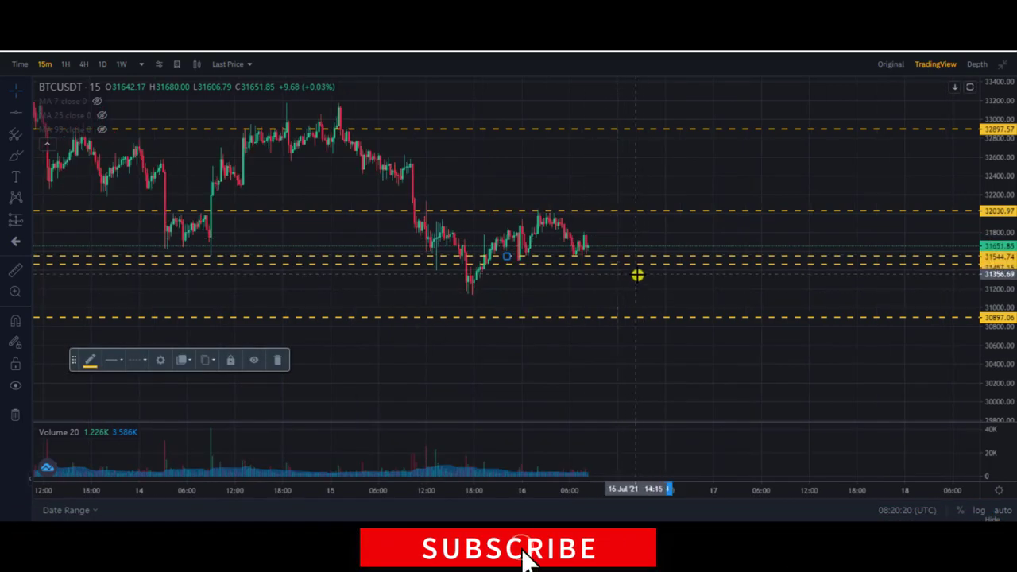
scroll(639, 276, down, 1)
scroll(639, 276, up, 2)
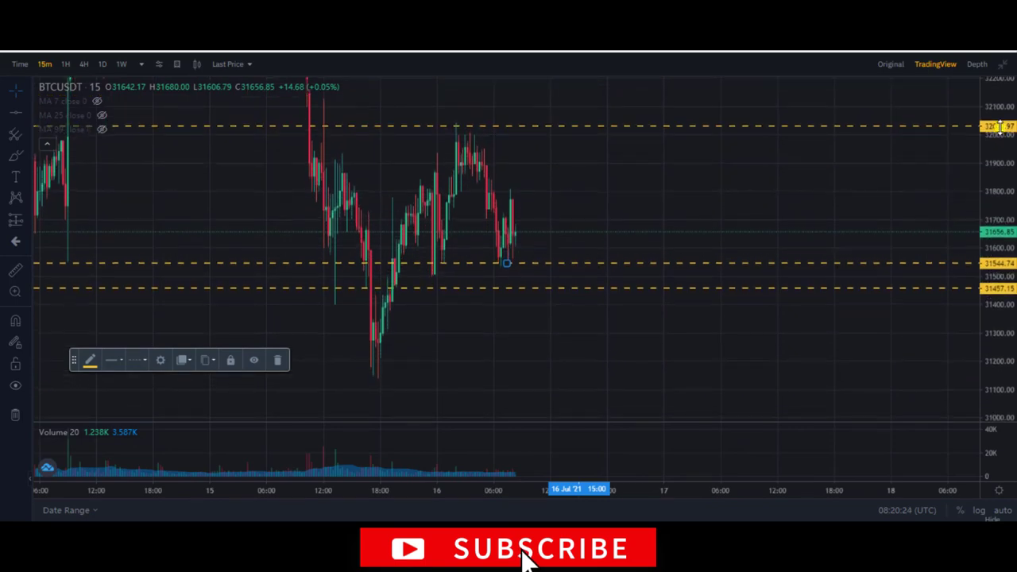
scroll(799, 295, down, 2)
drag(317, 240, 676, 212)
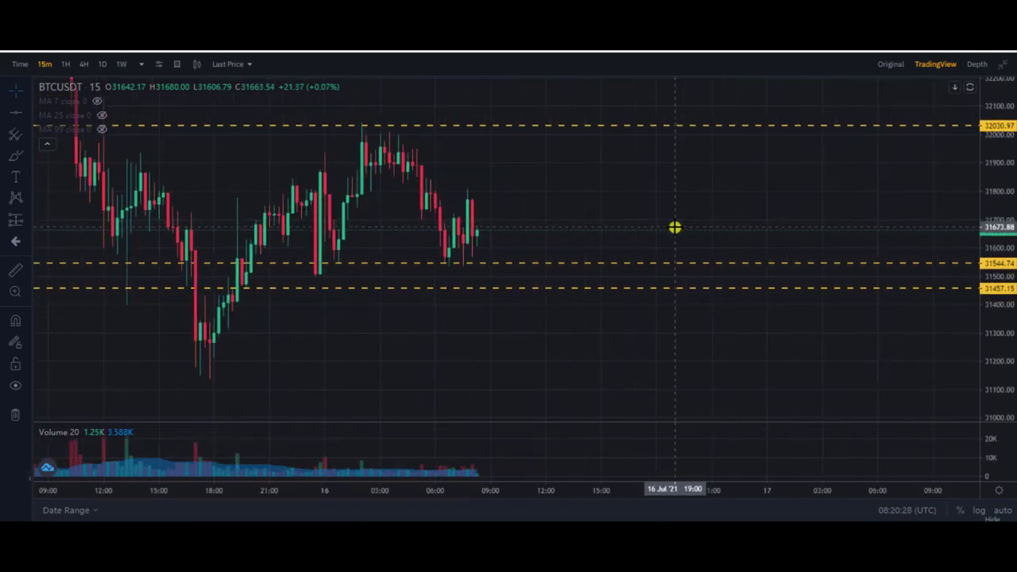
drag(563, 197, 801, 200)
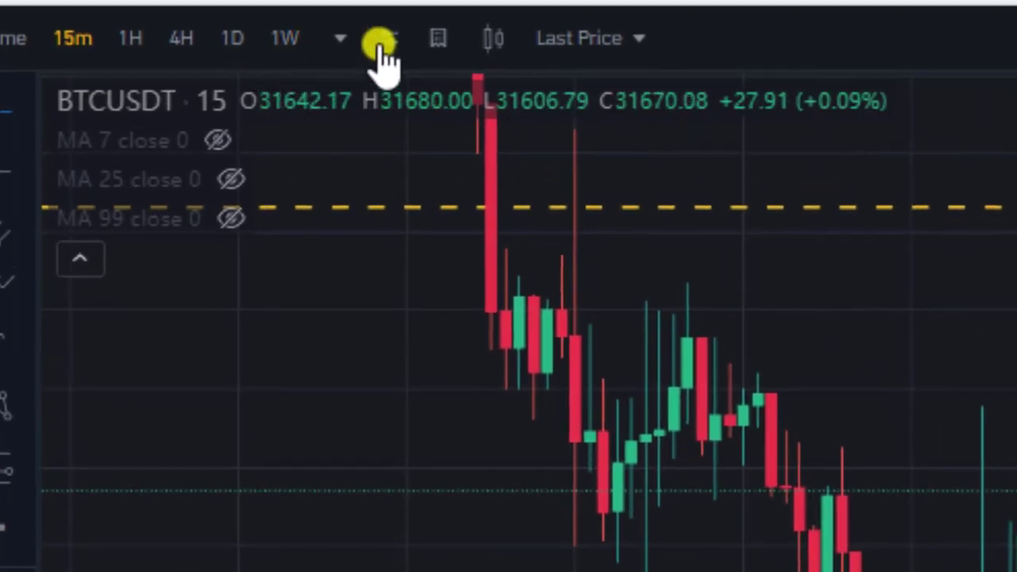
click(343, 41)
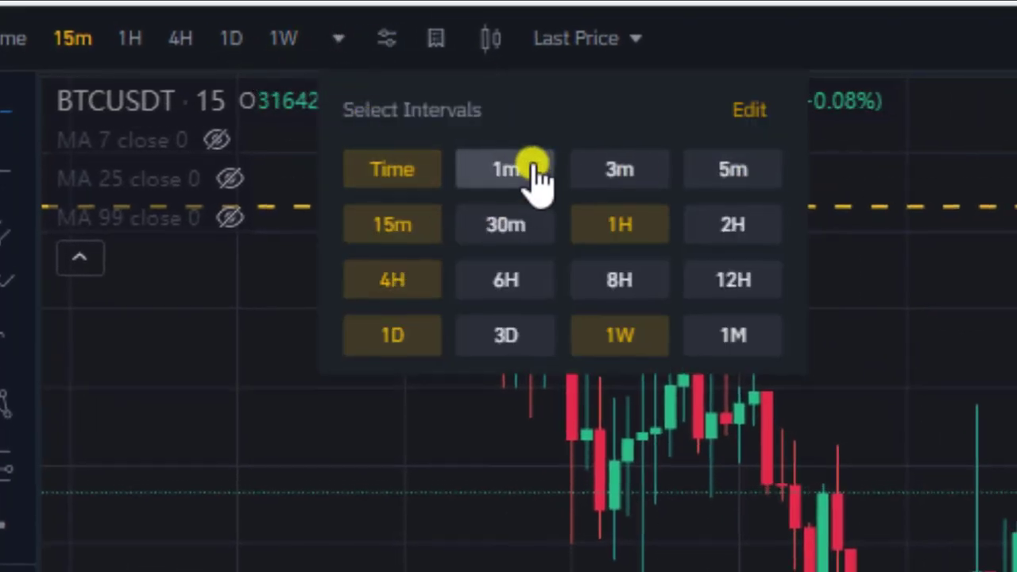
click(531, 173)
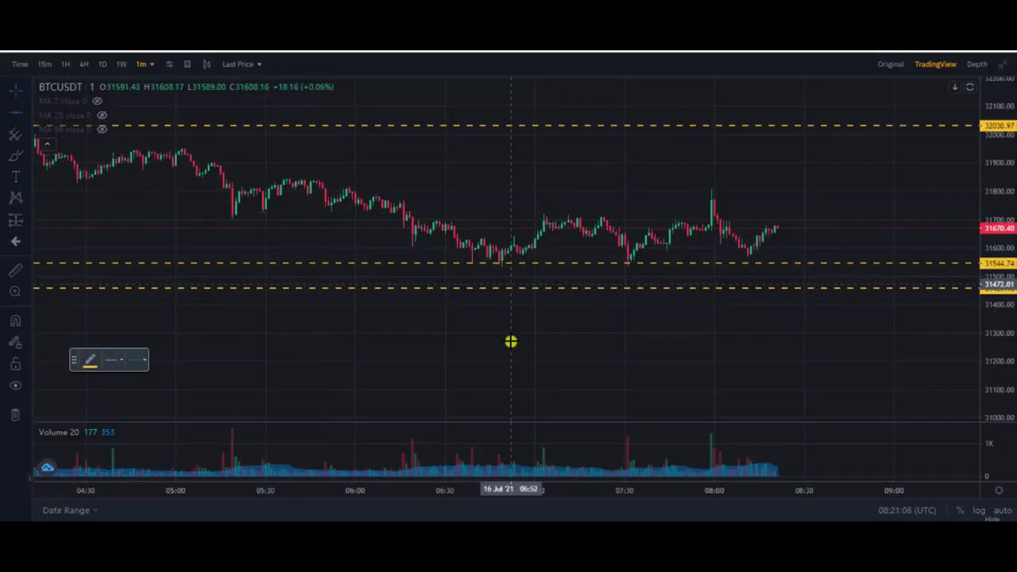
- Add two more horizontal lines to the chart, with price coordinates 32017.78 and 31765.09
click(511, 349)
click(161, 362)
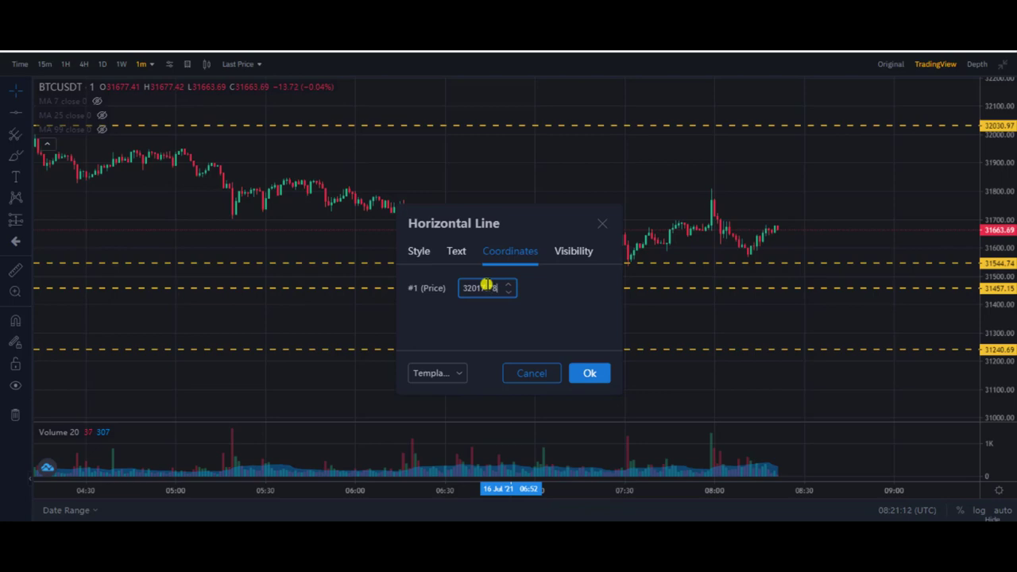
click(589, 373)
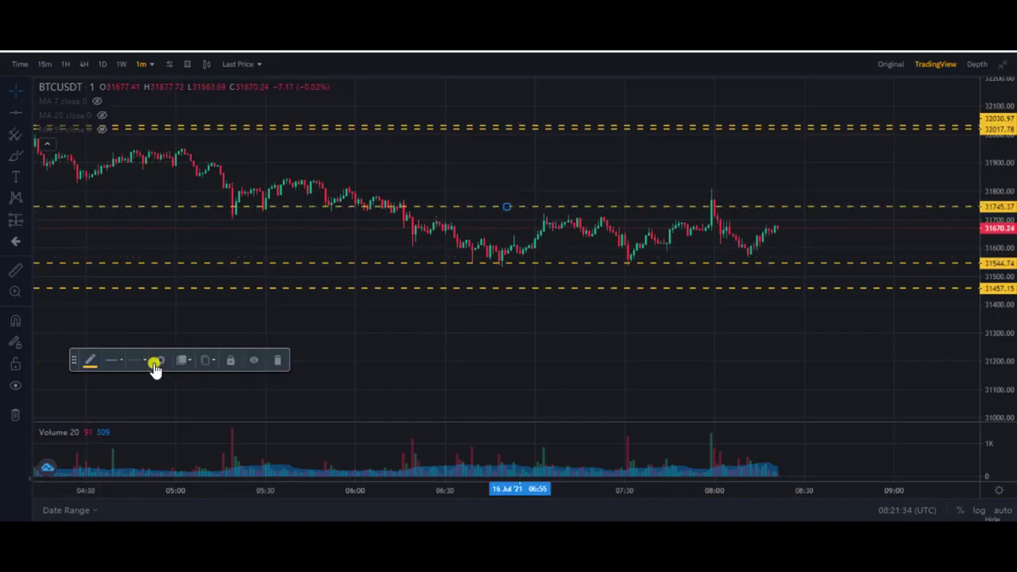
click(154, 363)
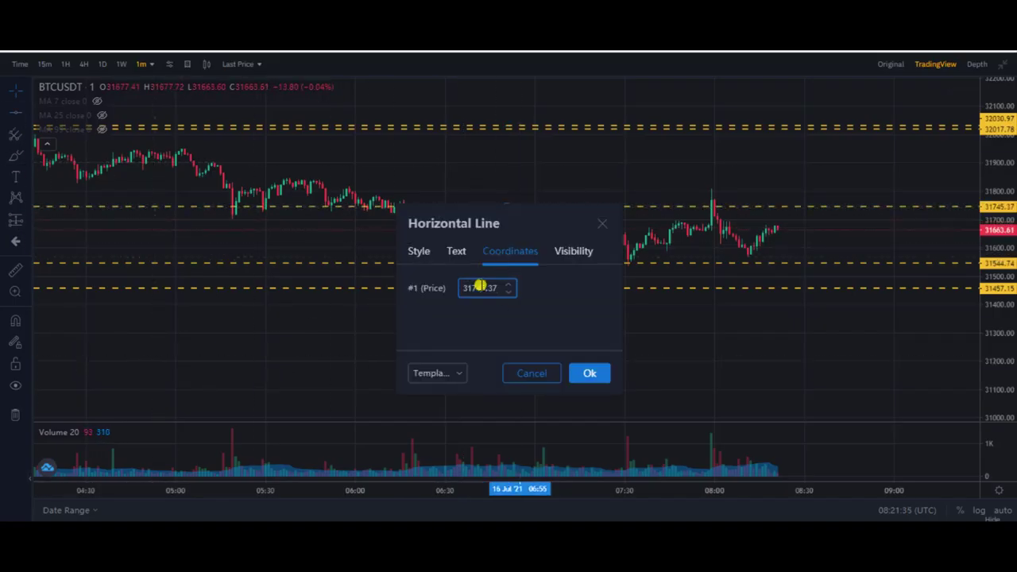
click(588, 374)
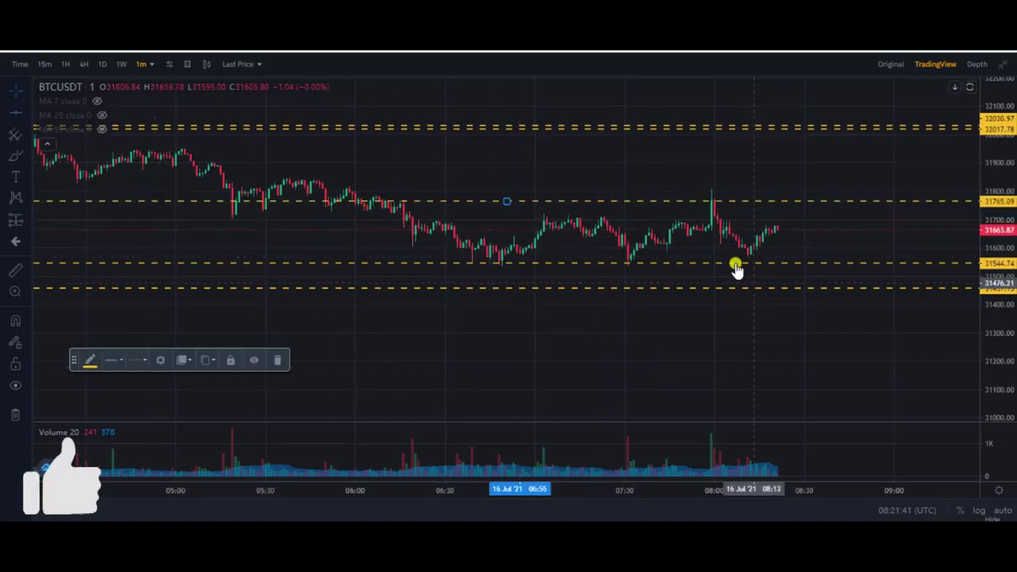
- Place a horizontal line below the 31457.15 level and set its price coordinate to 31672.39
scroll(733, 266, down, 5)
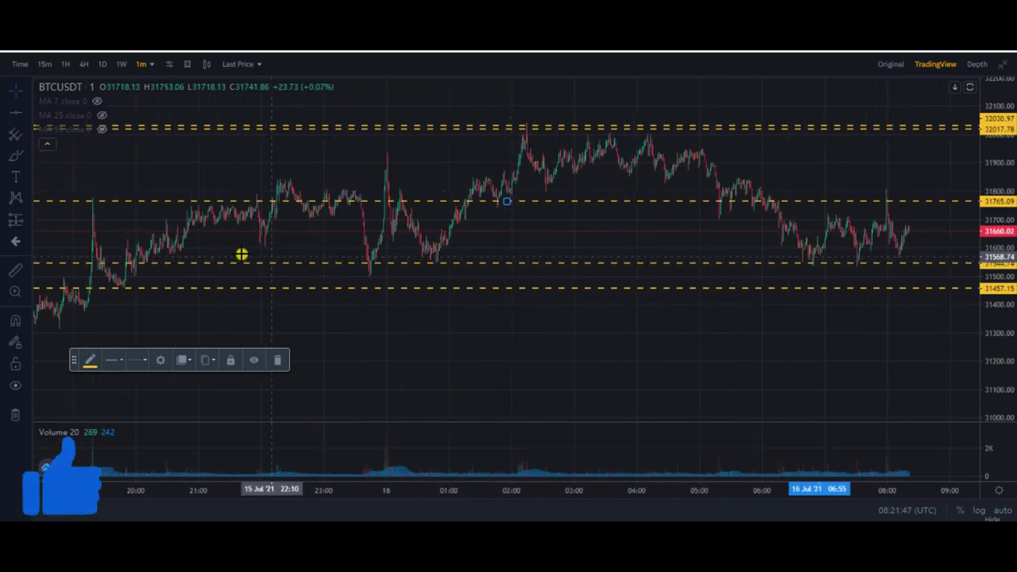
drag(230, 205, 397, 202)
drag(524, 205, 427, 207)
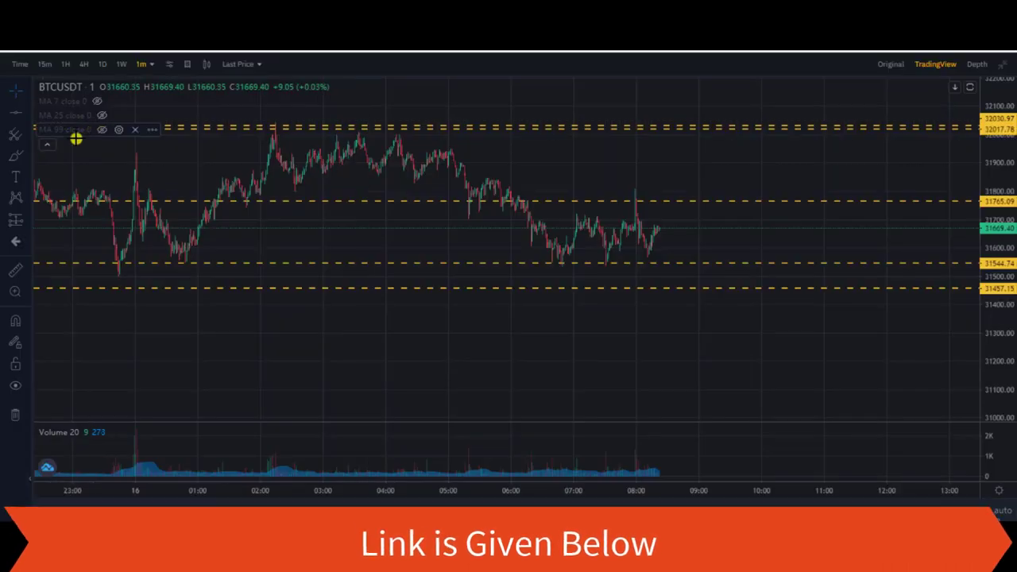
click(289, 336)
double_click(289, 336)
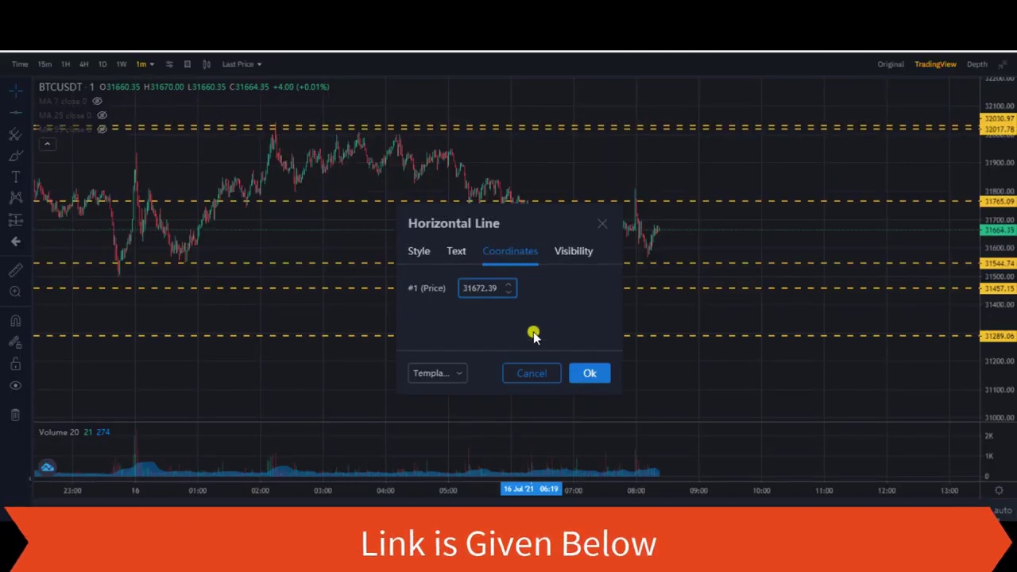
click(587, 368)
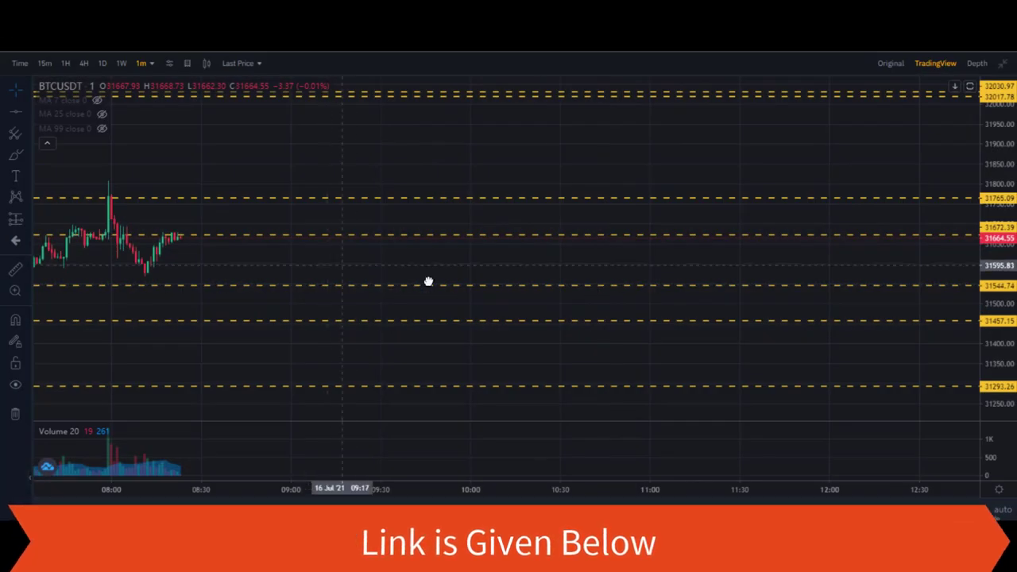
- Examine the latest 1-minute candles against the horizontal levels from 31457.15 to 31765.09
drag(428, 281, 741, 302)
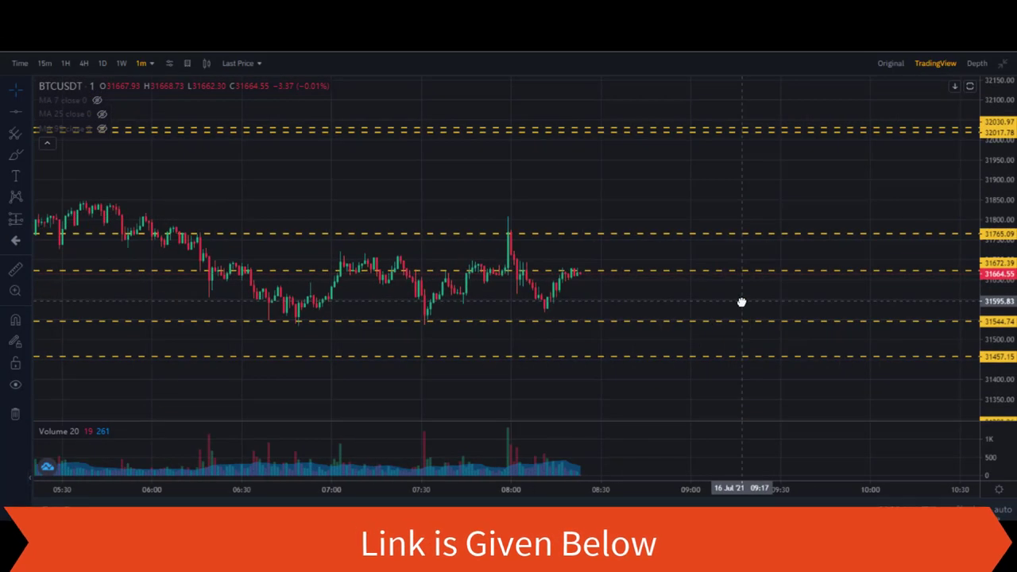
drag(996, 374, 996, 397)
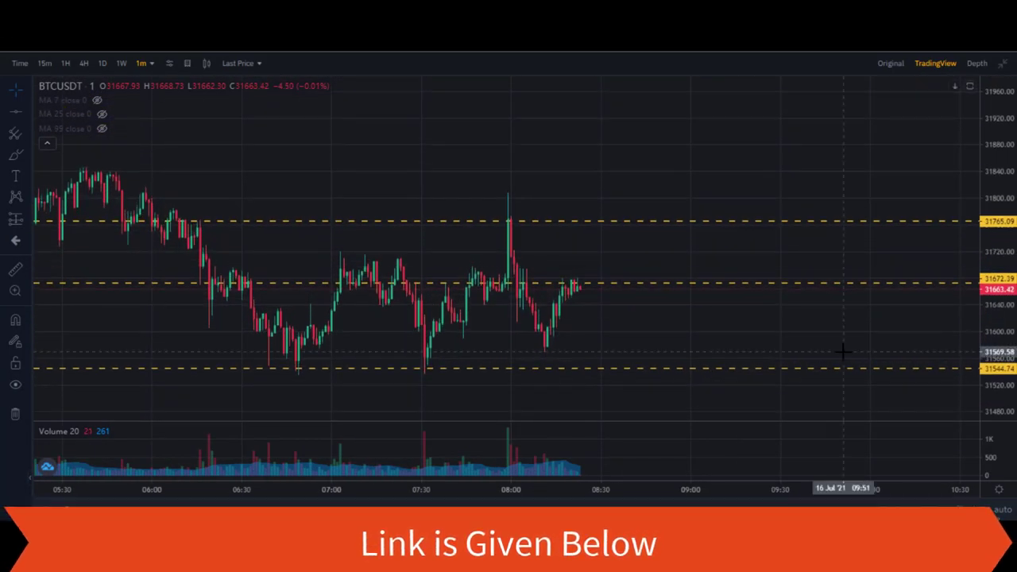
scroll(690, 359, up, 3)
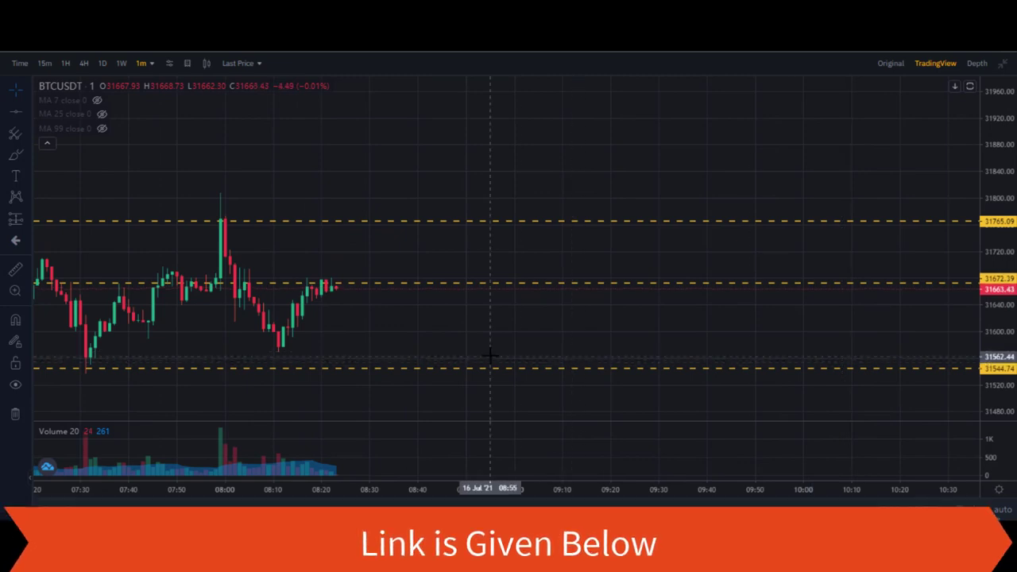
scroll(490, 355, down, 1)
drag(480, 323, 529, 256)
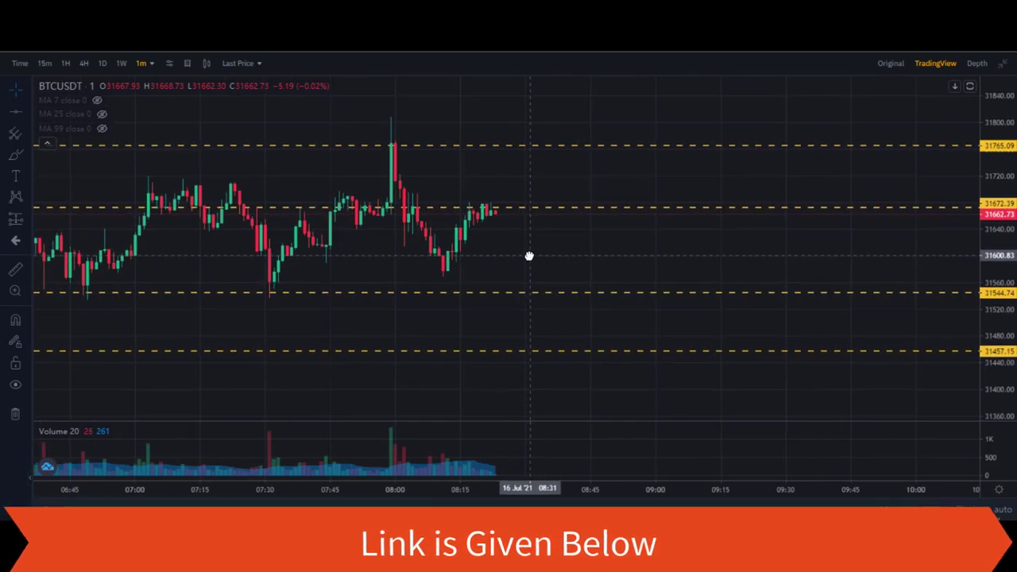